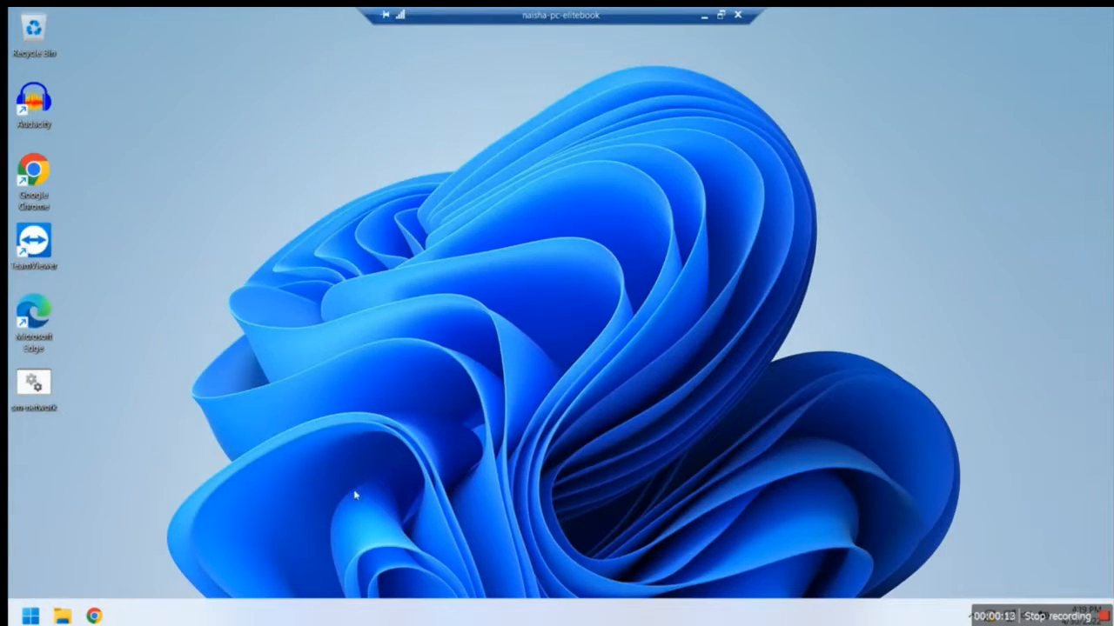
- Check the installed Java version with java -version in Command Prompt, and close the window
click(31, 616)
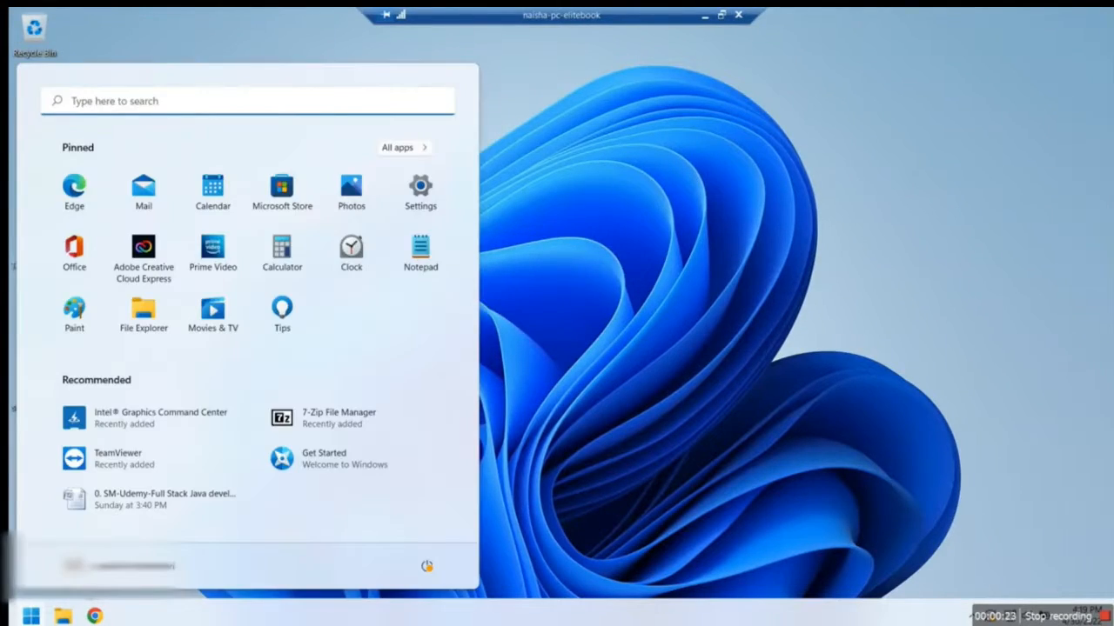
text(cmd)
key(Return)
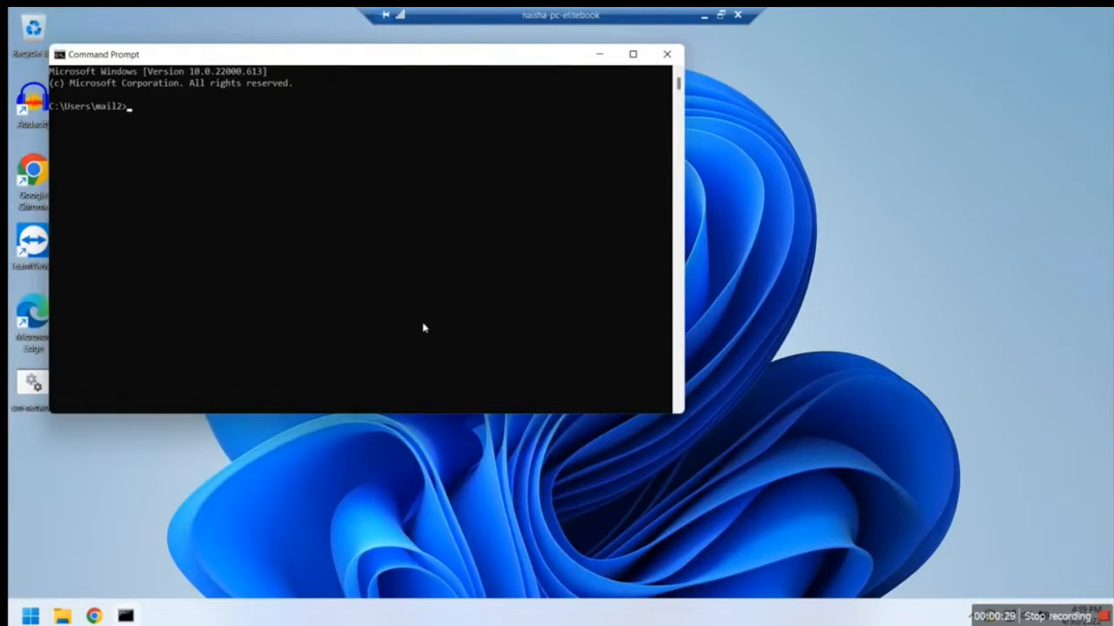
text(java -version)
key(Return)
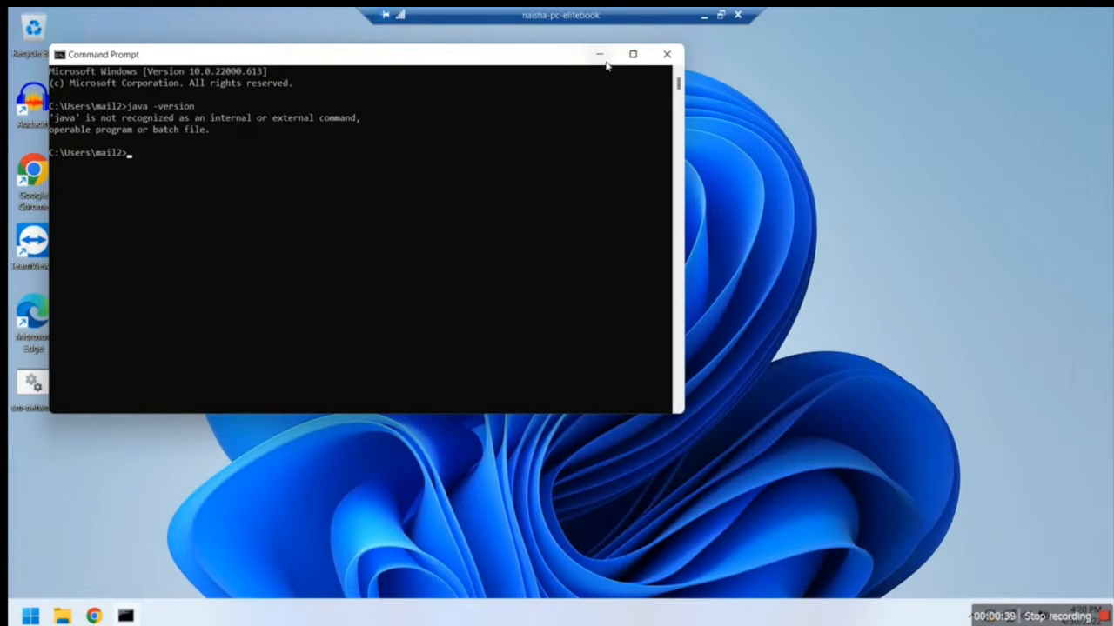
click(667, 54)
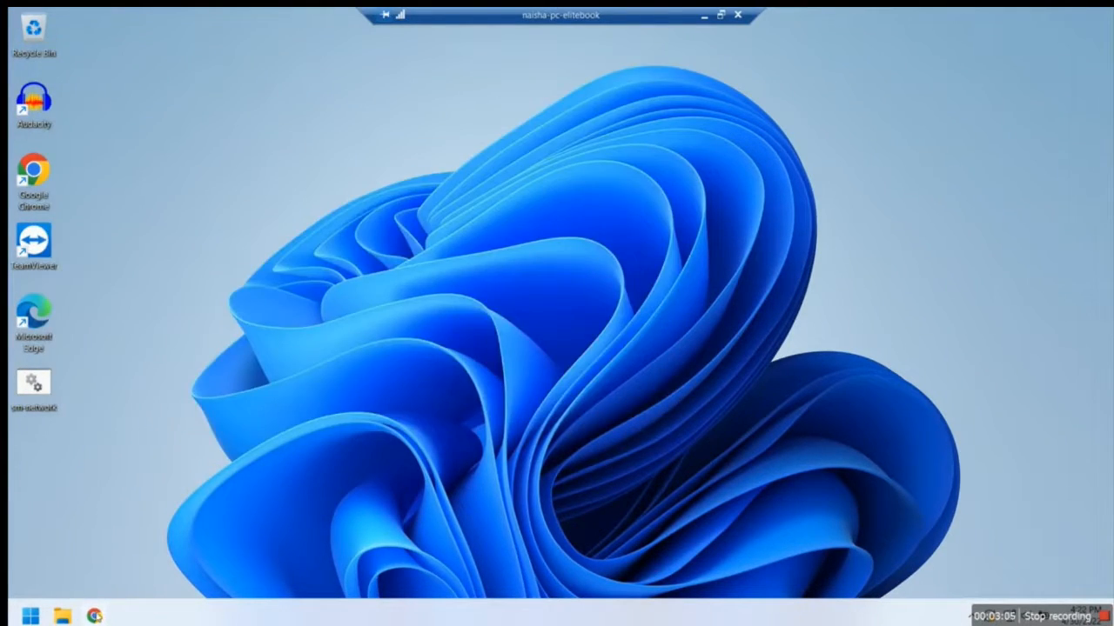
- Switch to Chrome and search Google for "jdk 11 download windows"
click(94, 616)
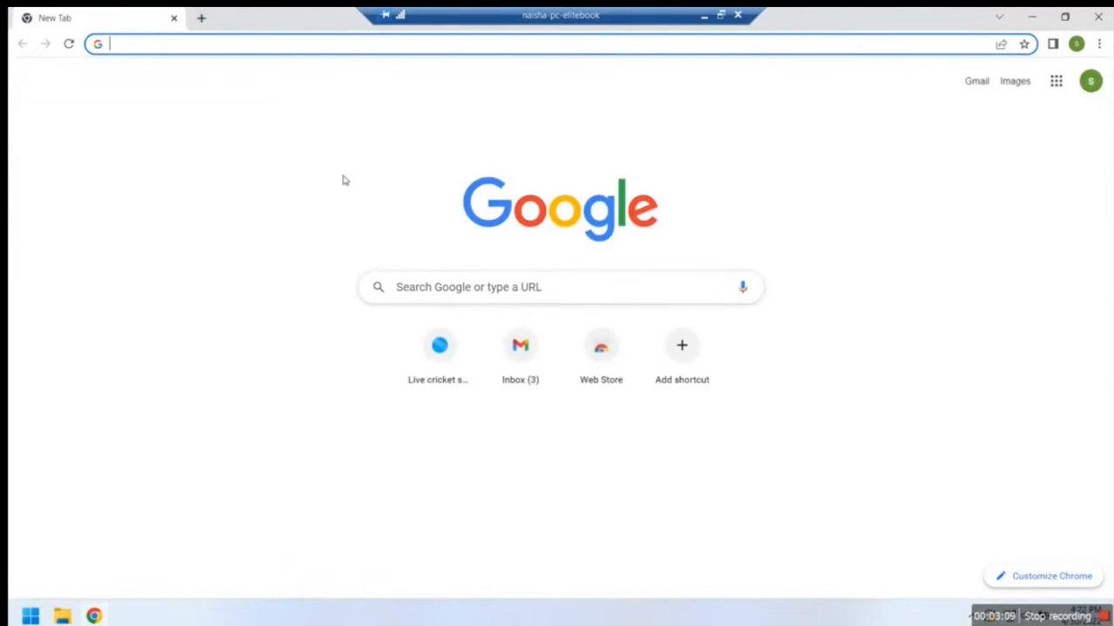
text(ja)
key(BackSpace)
key(BackSpace)
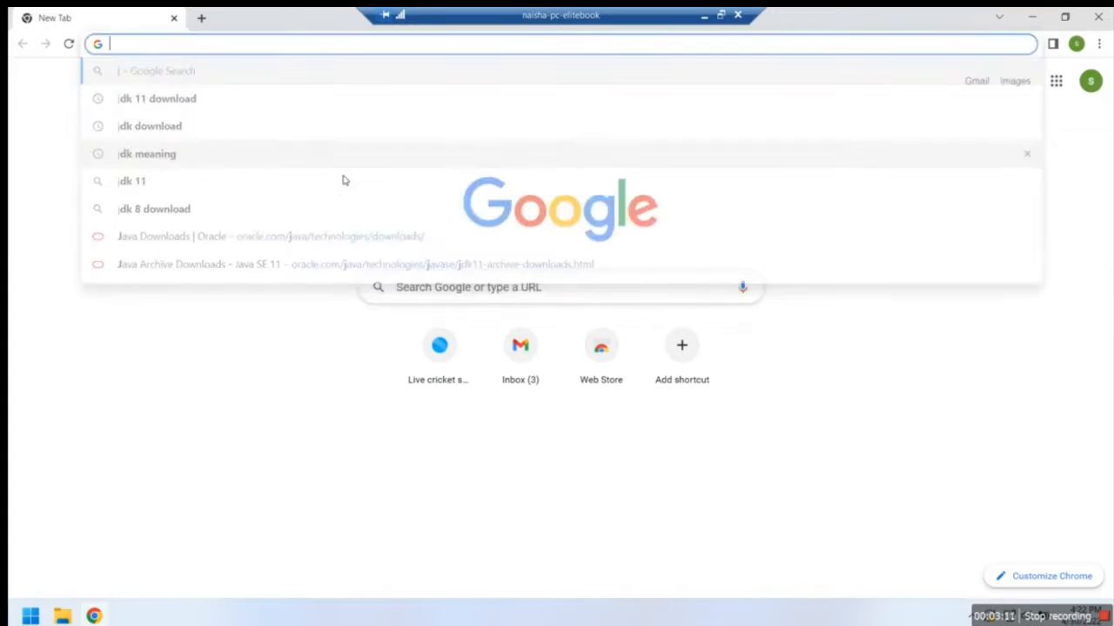
text(jdk)
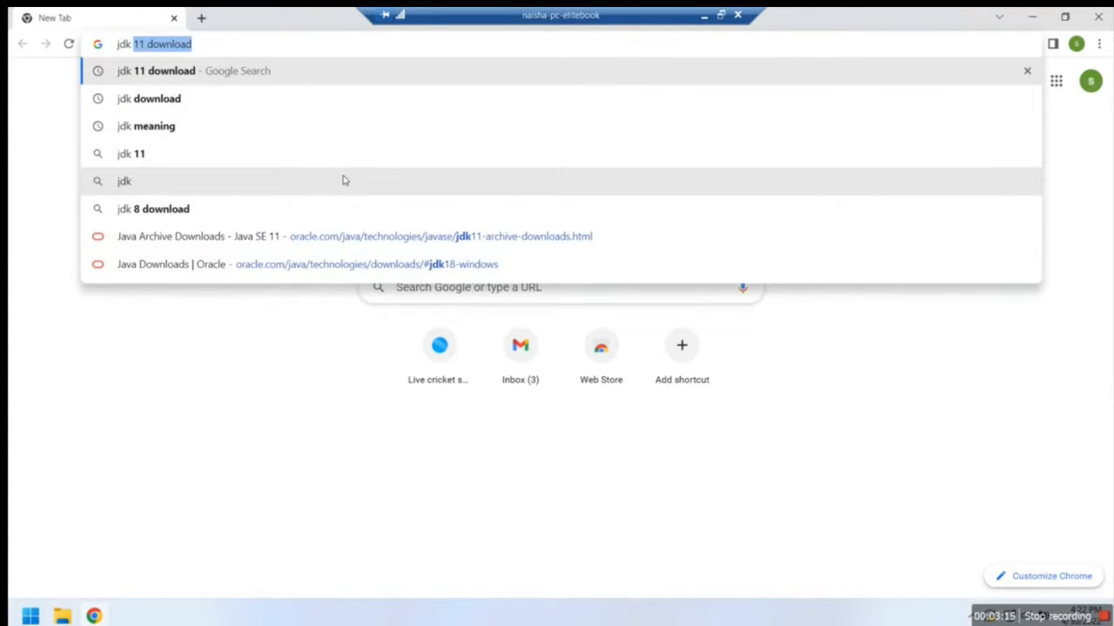
key(Right)
key(Down)
key(Down)
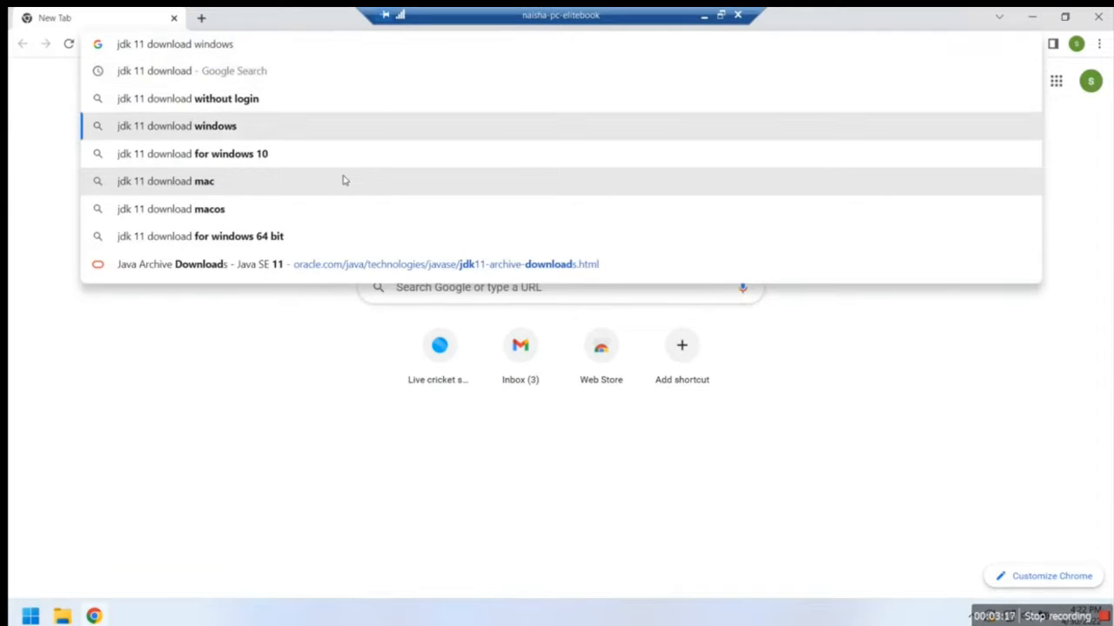
key(Return)
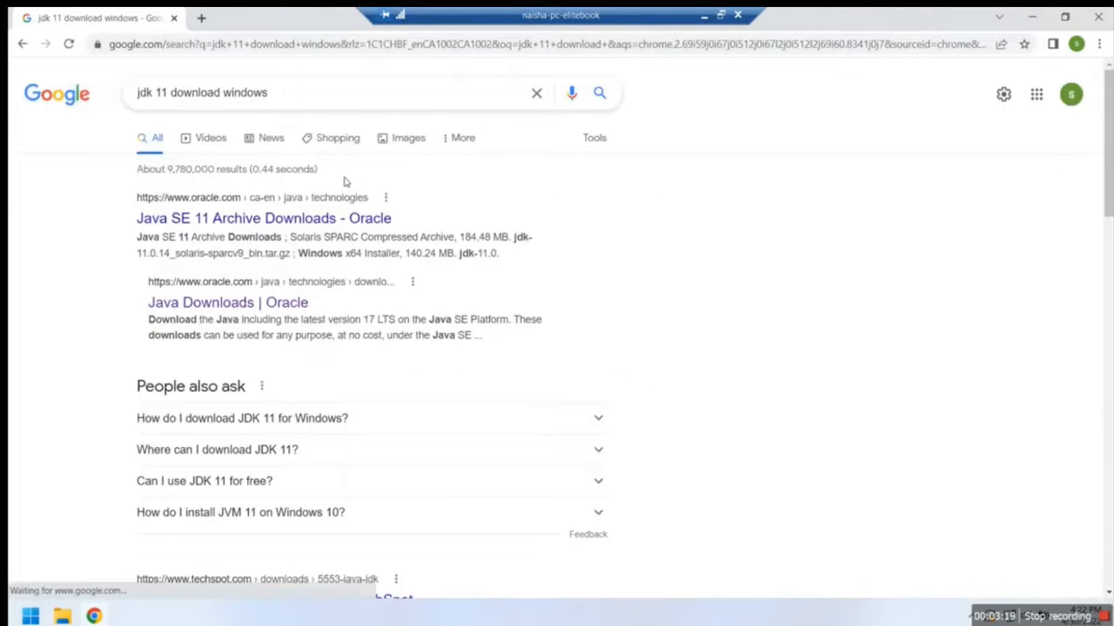
- Open Oracle's Java SE 11 Archive Downloads result in a new tab and switch to it
right_click(311, 225)
click(338, 232)
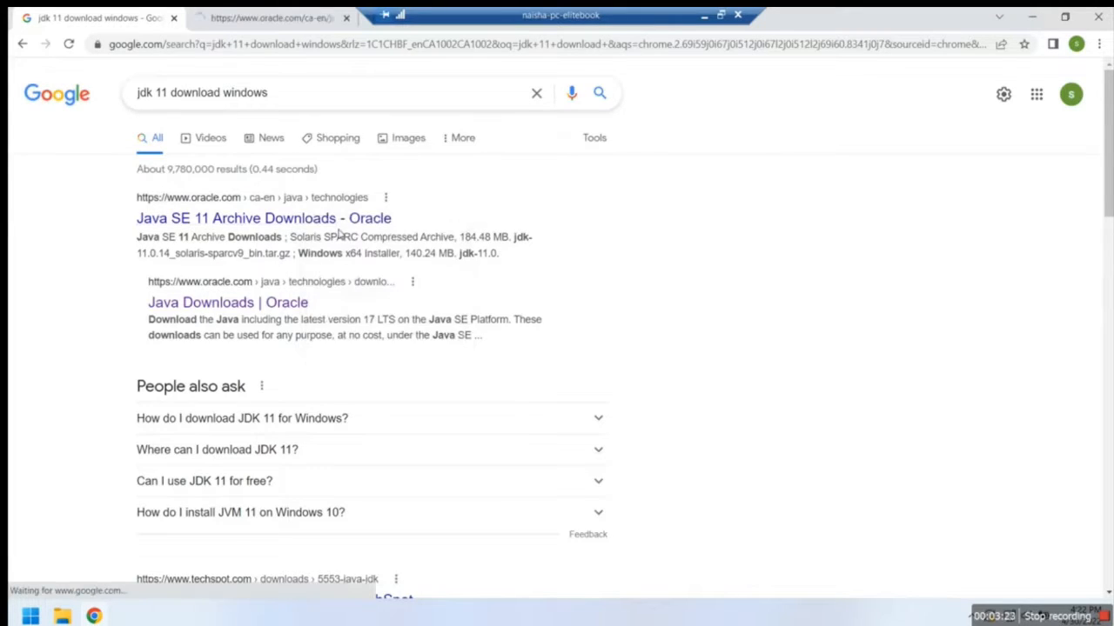
click(264, 19)
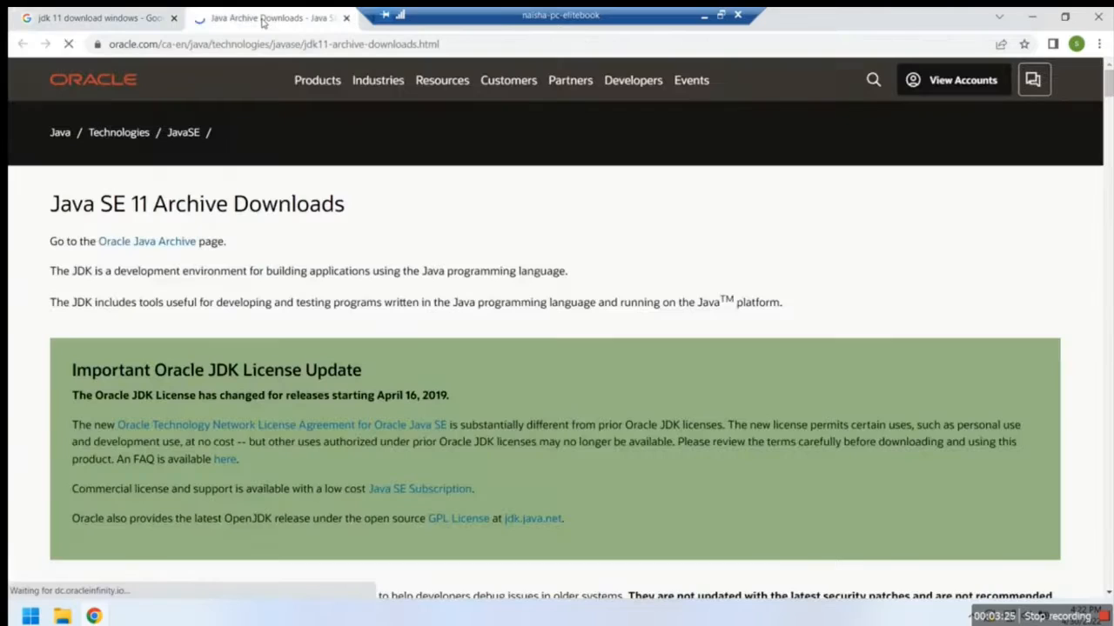
- Download jdk-11.0.13_windows-x64_bin.exe, accepting the Oracle license agreement and signing in with the saved Oracle account
scroll(305, 368, down, 10)
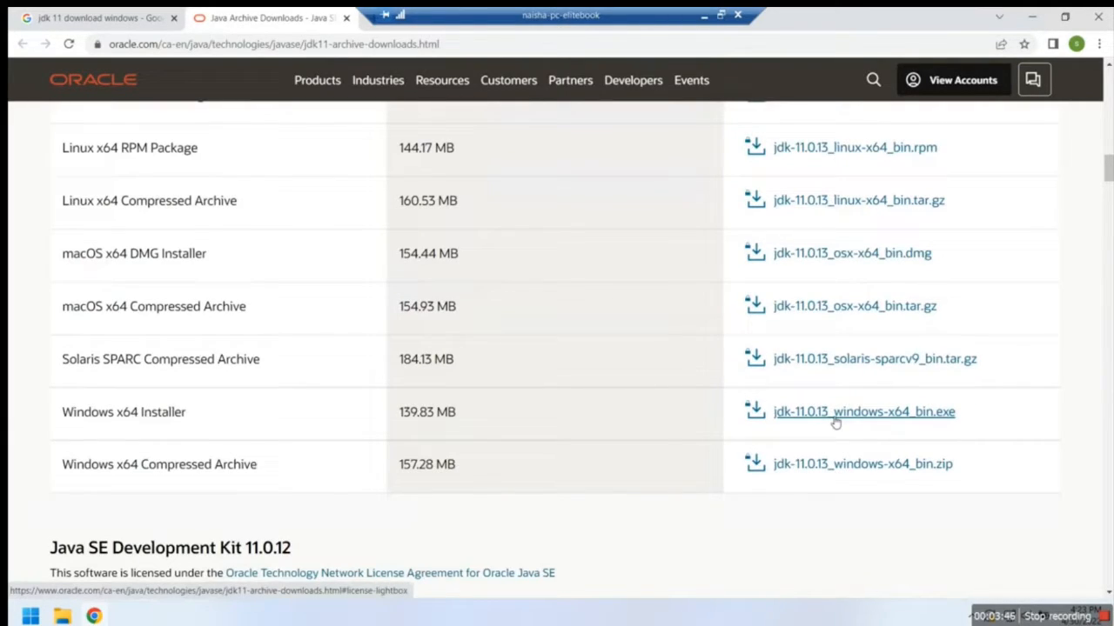
click(836, 423)
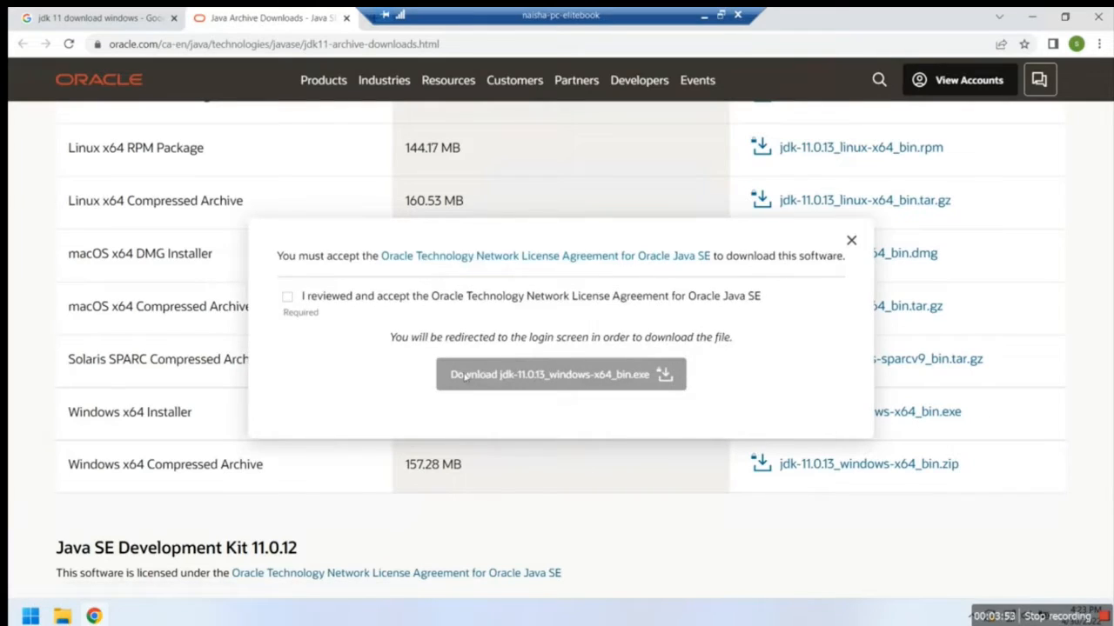
click(287, 298)
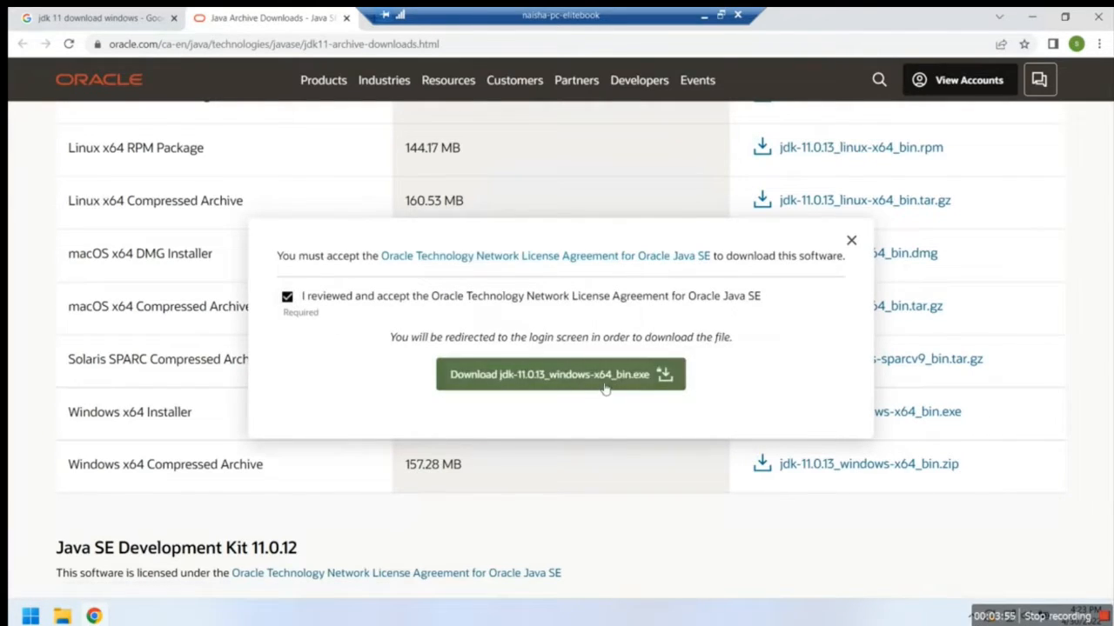
click(605, 388)
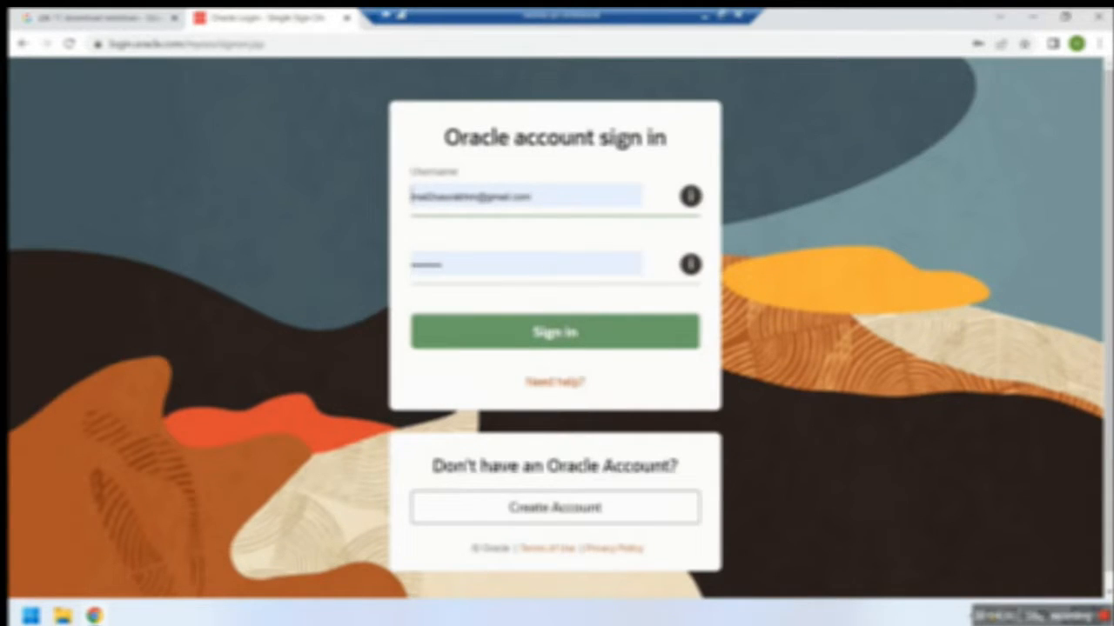
click(562, 335)
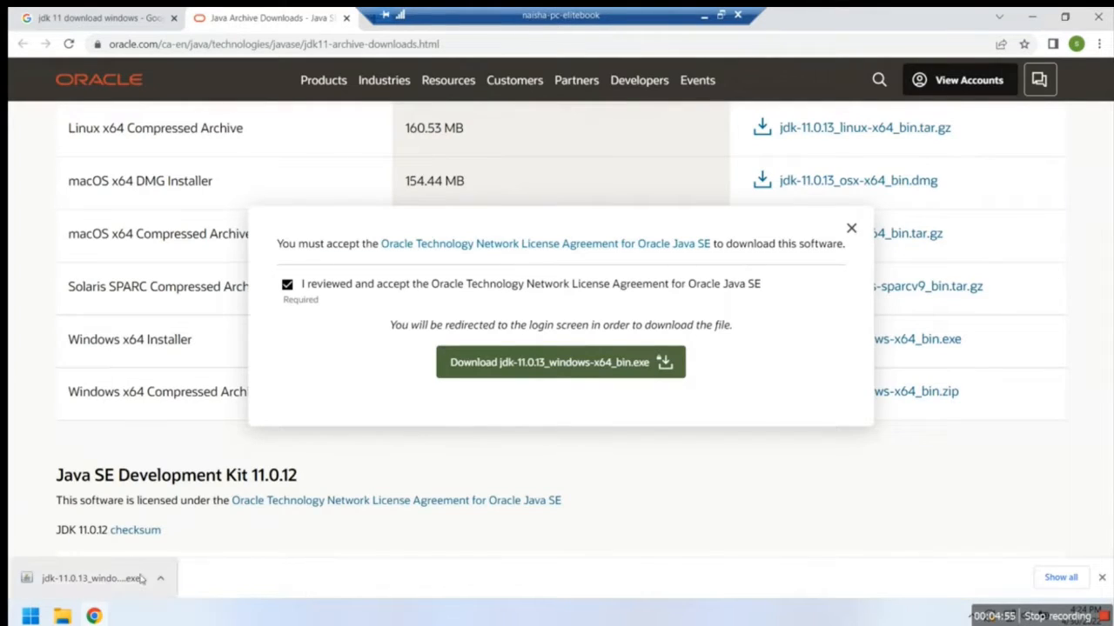
- Run the downloaded JDK installer from its folder and install JDK 11.0.13 to the default C:\Program Files\Java\jdk-11.0.13\ location
click(161, 578)
click(202, 525)
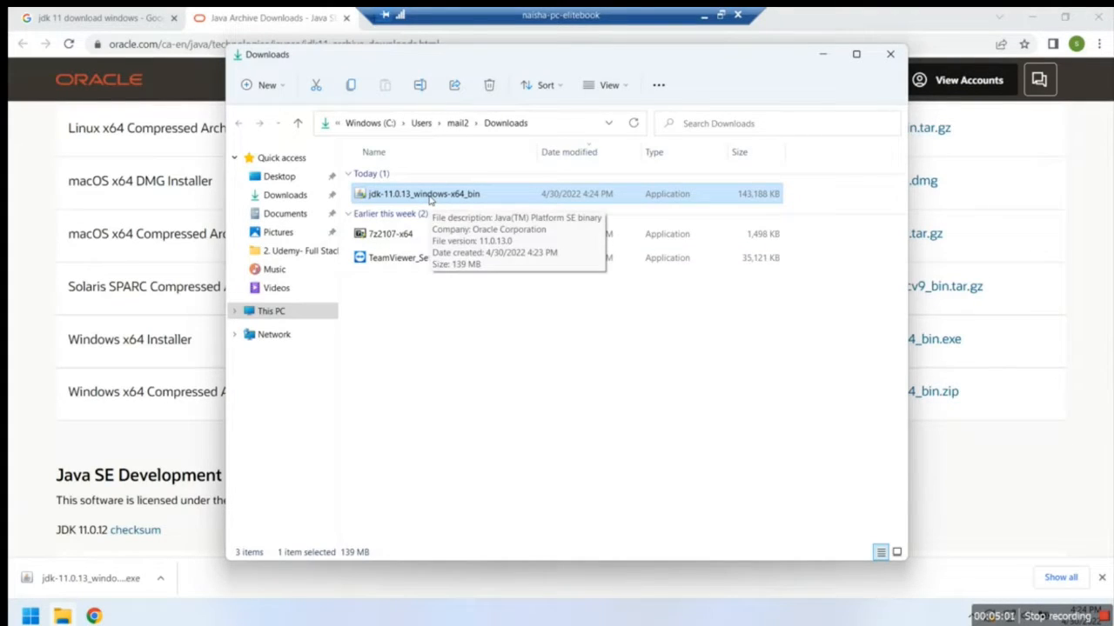
double_click(428, 199)
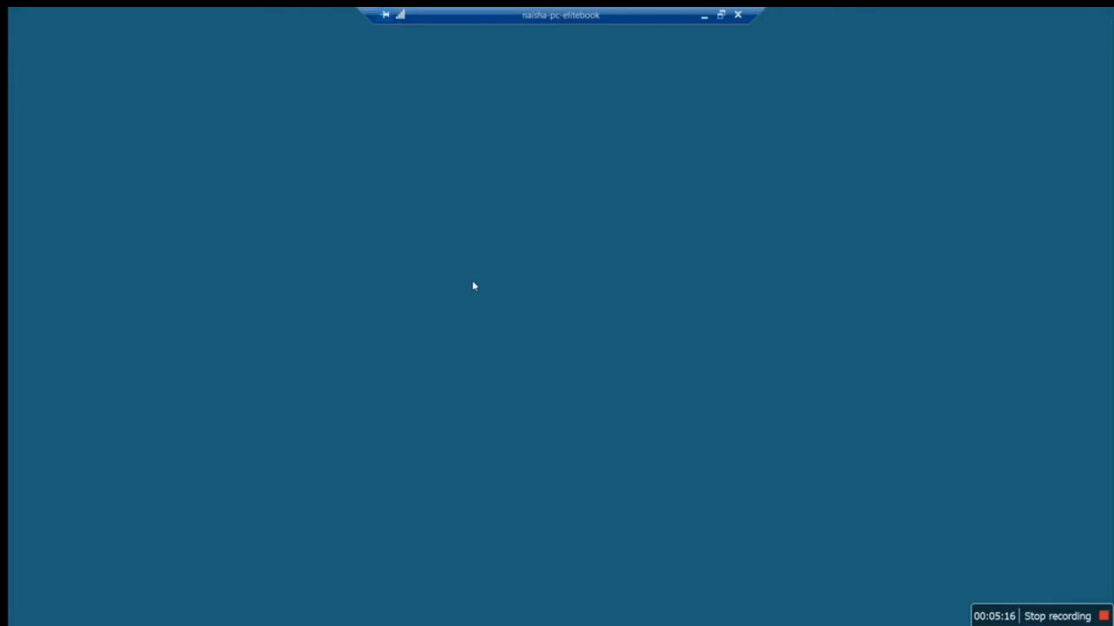
click(514, 427)
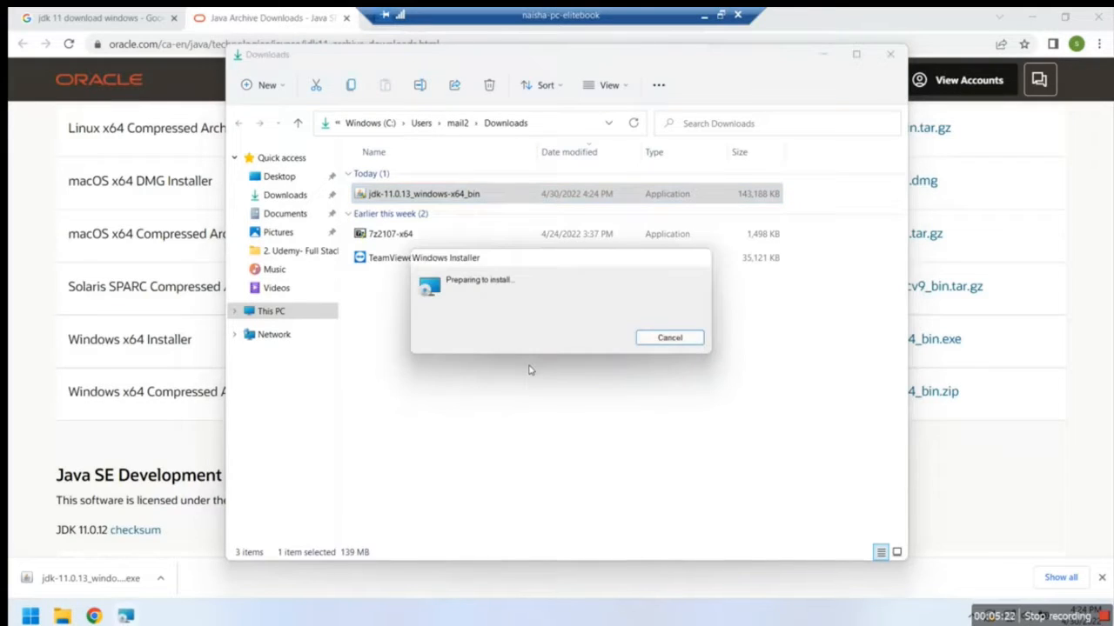
click(628, 427)
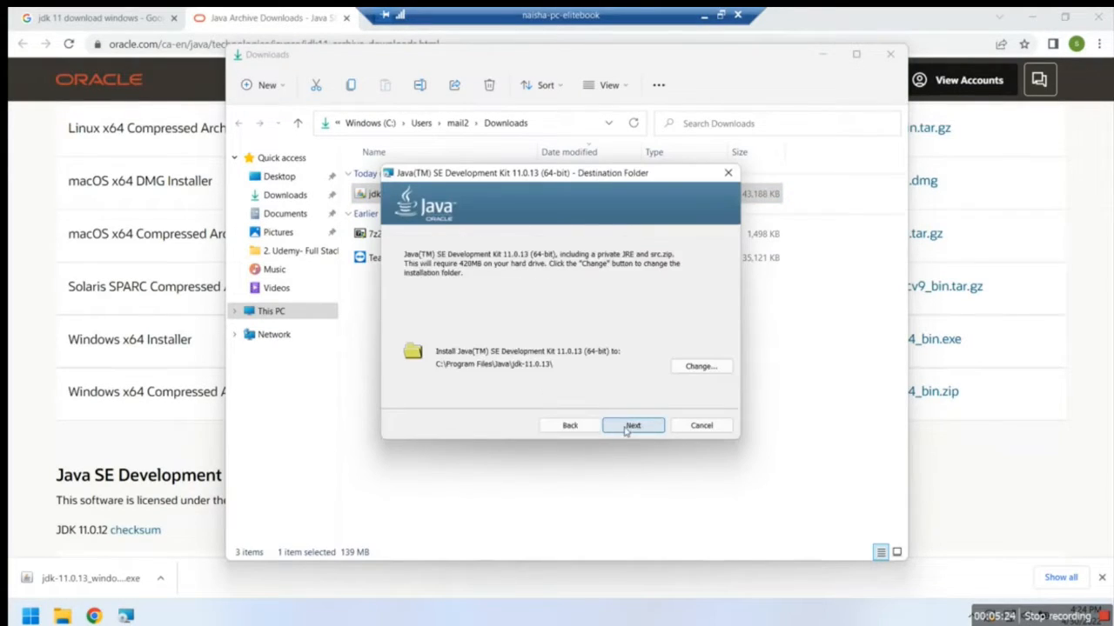
click(630, 427)
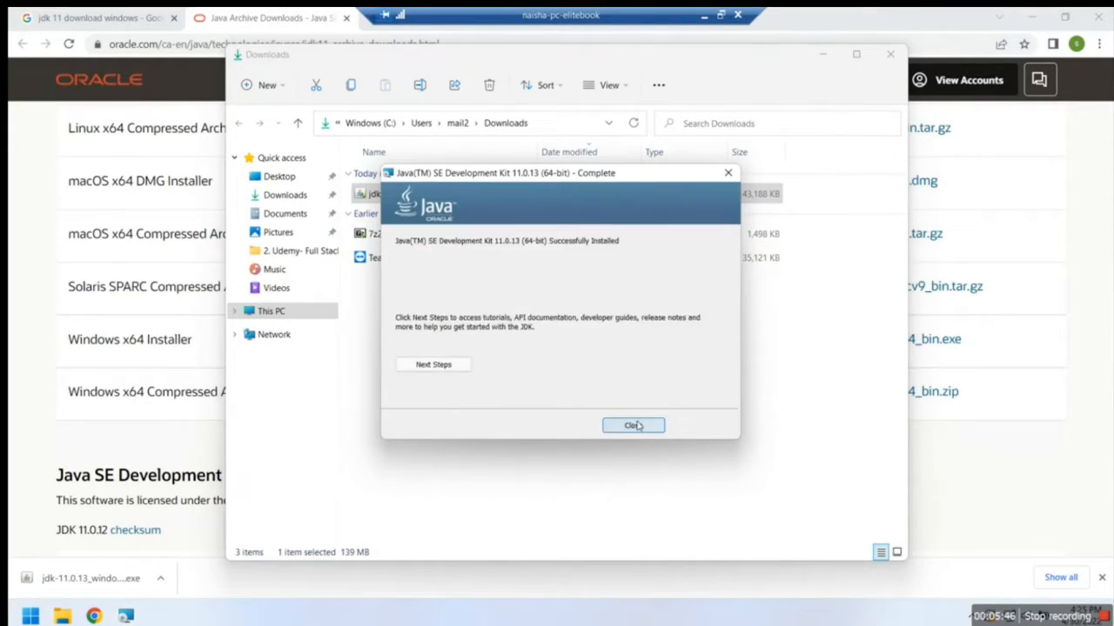
click(632, 427)
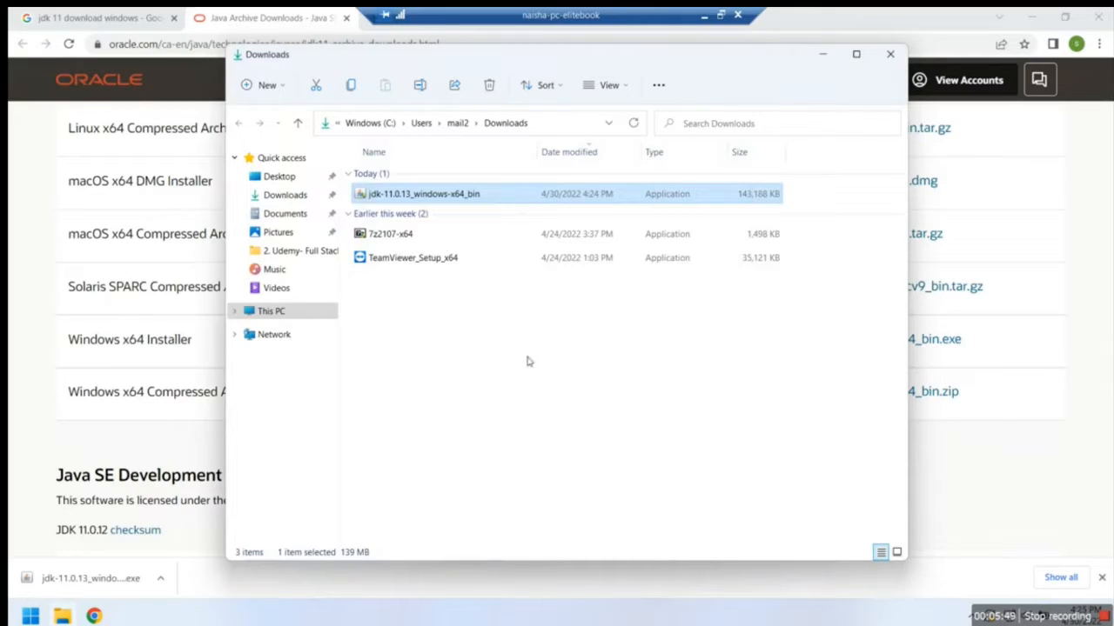
- Browse to the installed JDK folder at C:\Program Files\Java\jdk-11.0.13 in File Explorer
click(272, 316)
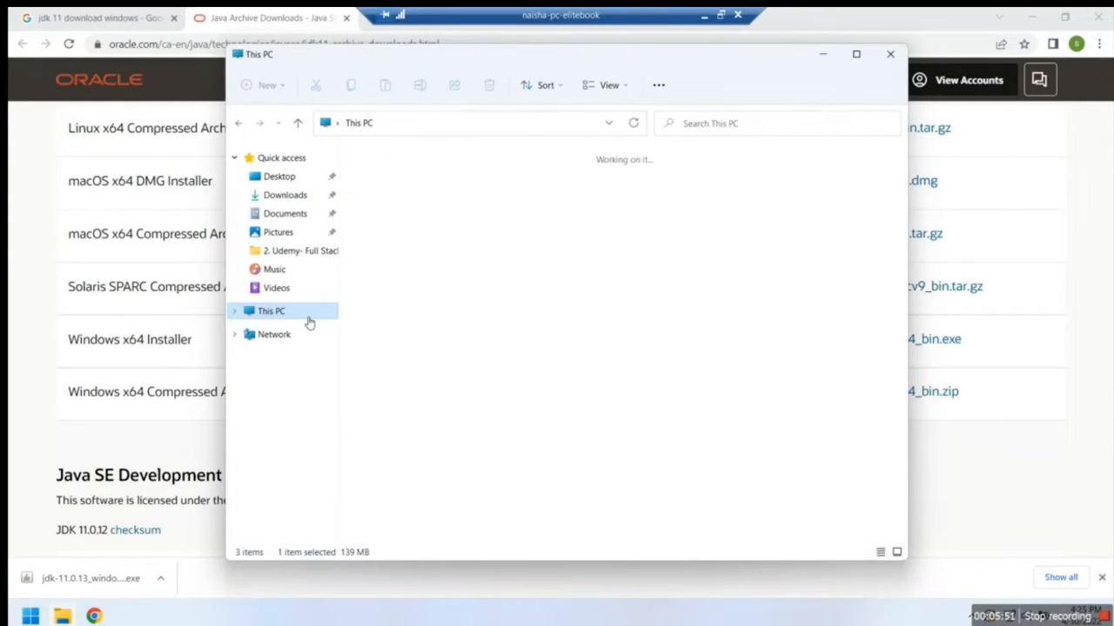
double_click(438, 296)
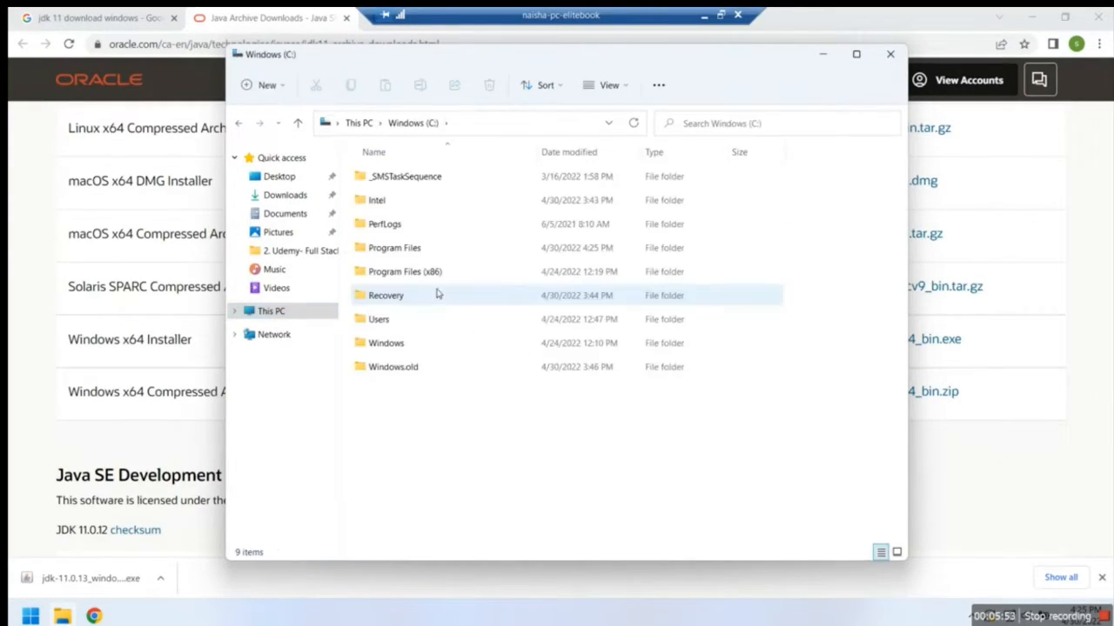
click(395, 250)
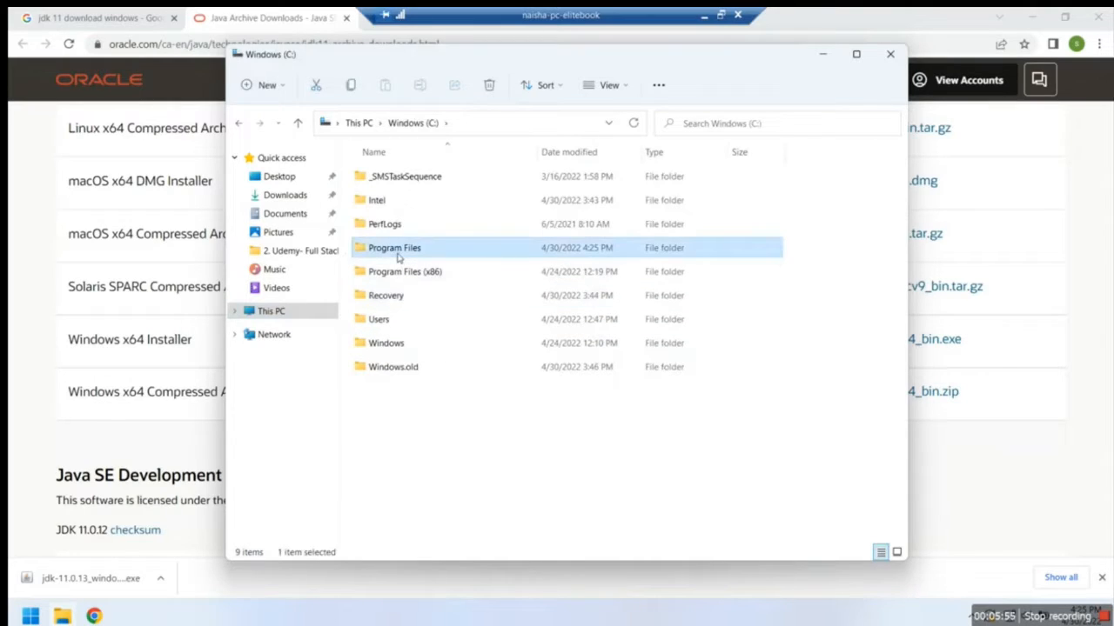
double_click(397, 251)
click(383, 321)
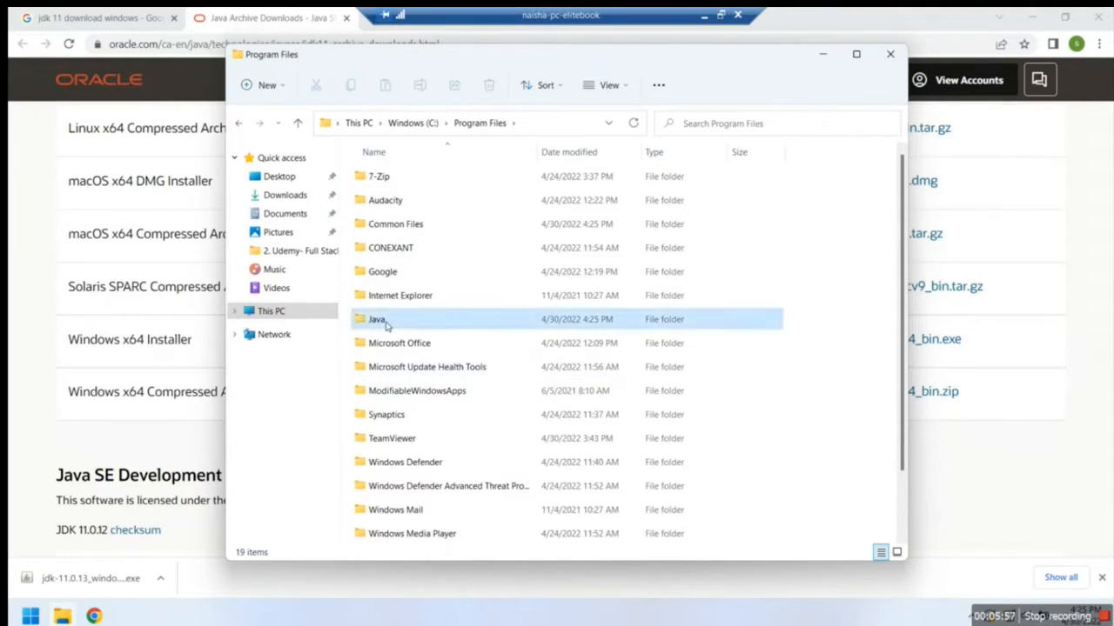
double_click(388, 323)
click(391, 178)
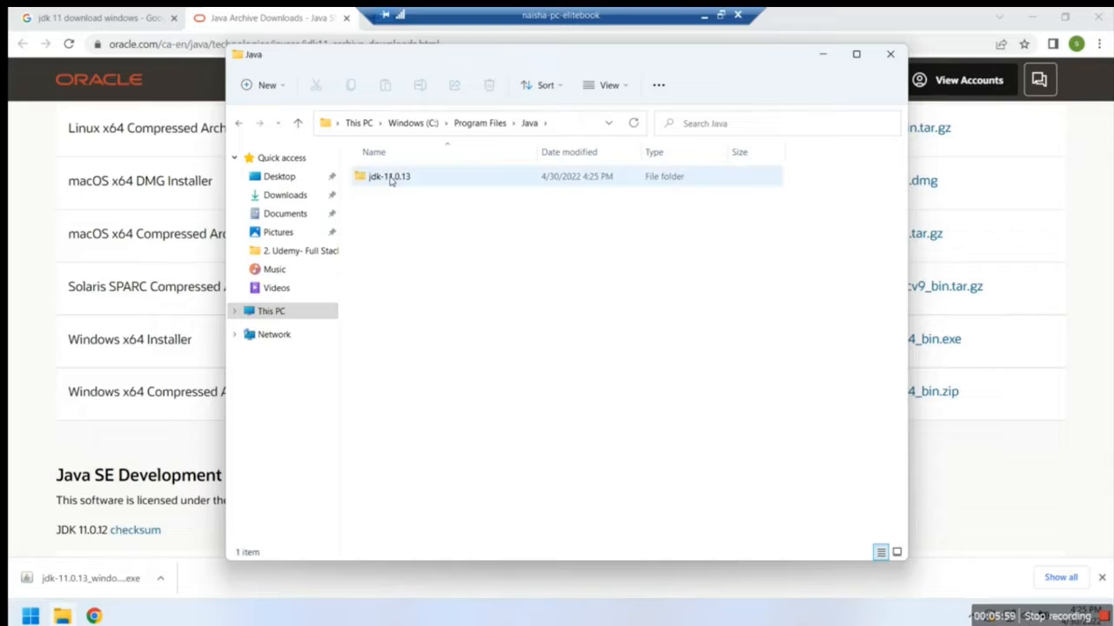
double_click(391, 178)
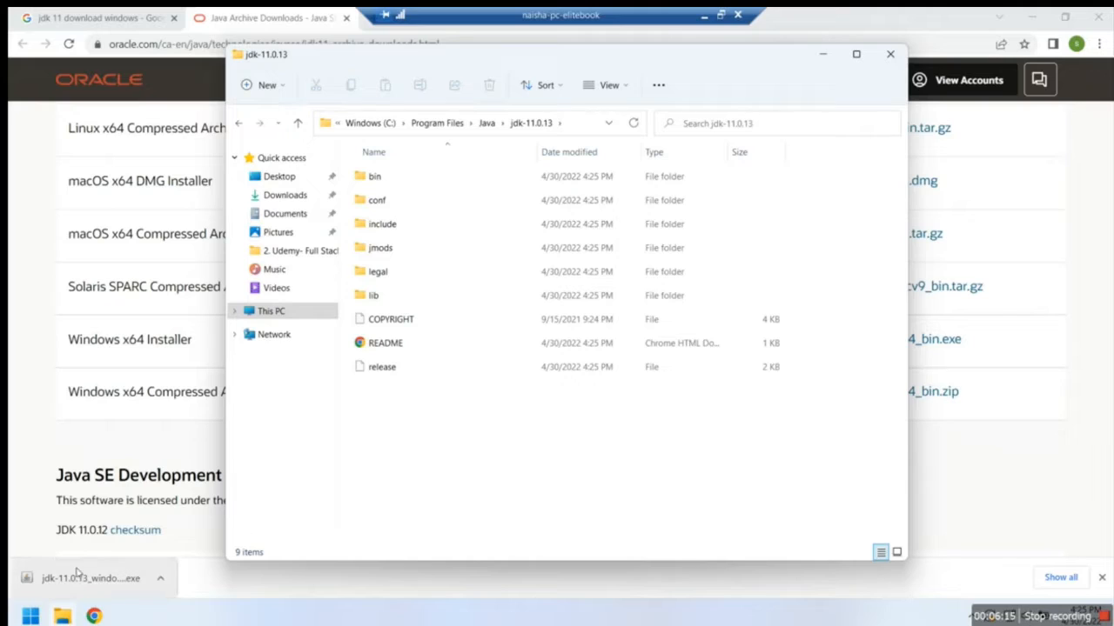
- Open the Environment Variables dialog through the advanced system settings on the Windows Settings About page
click(30, 616)
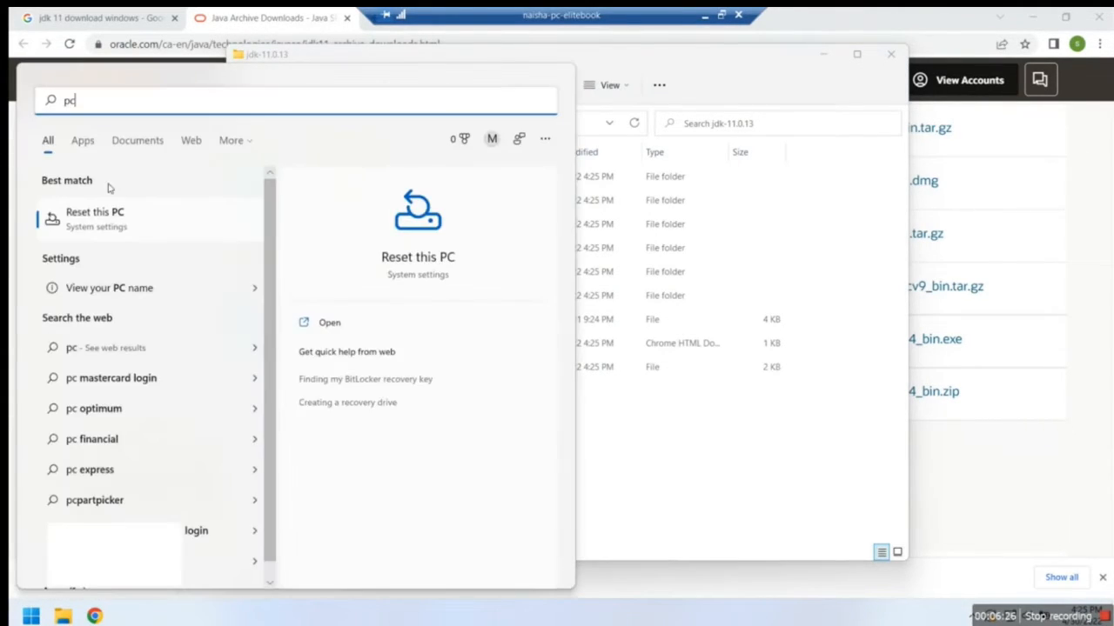
click(84, 144)
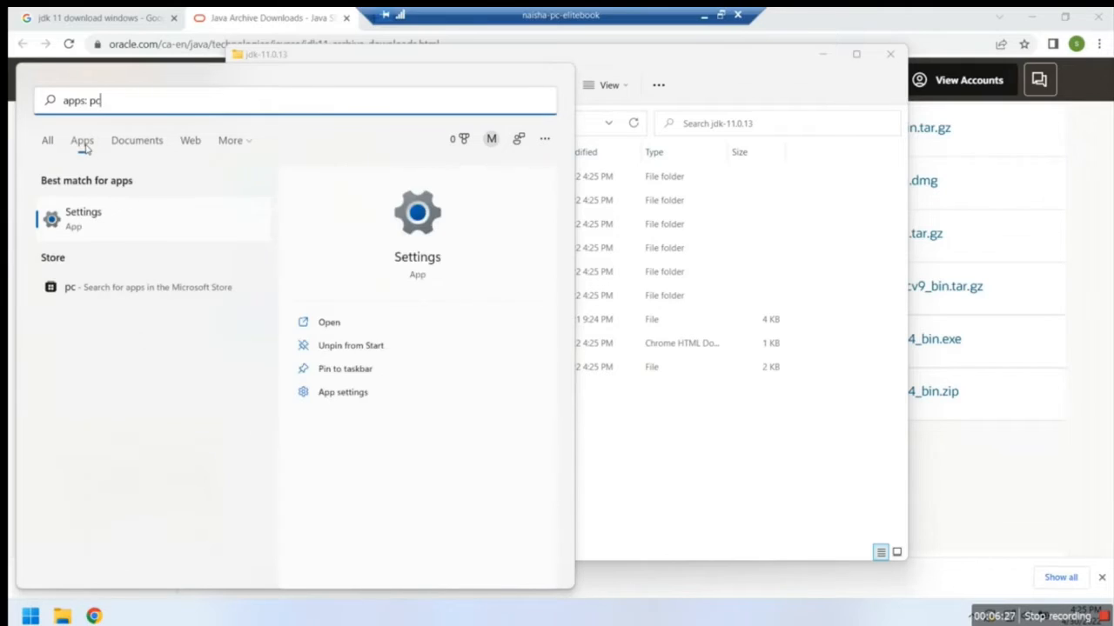
click(94, 220)
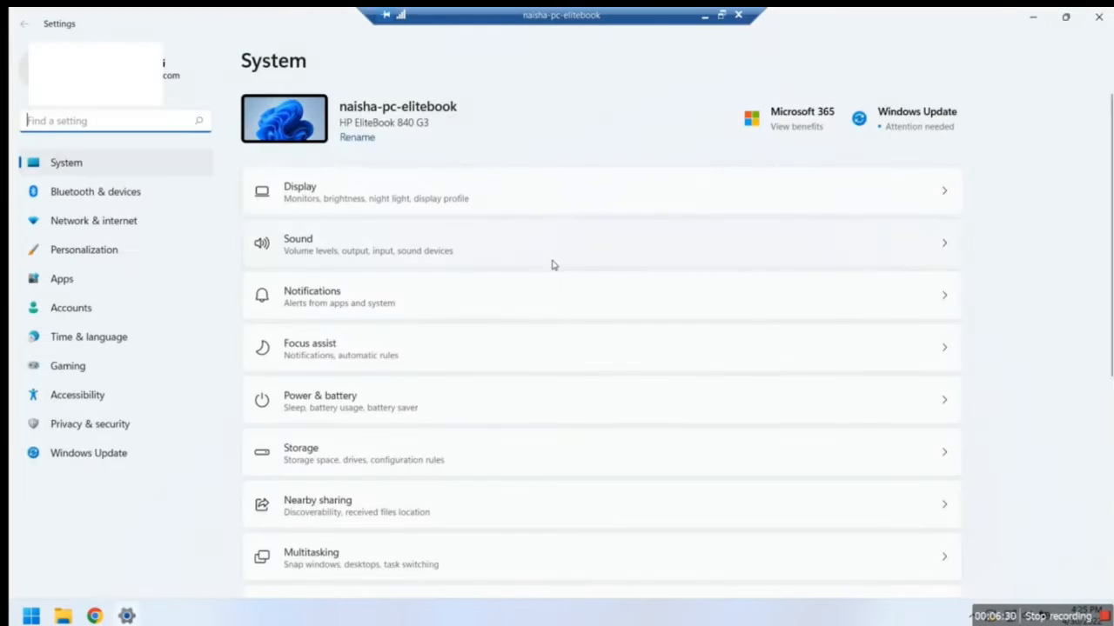
scroll(691, 366, down, 5)
scroll(700, 392, down, 1)
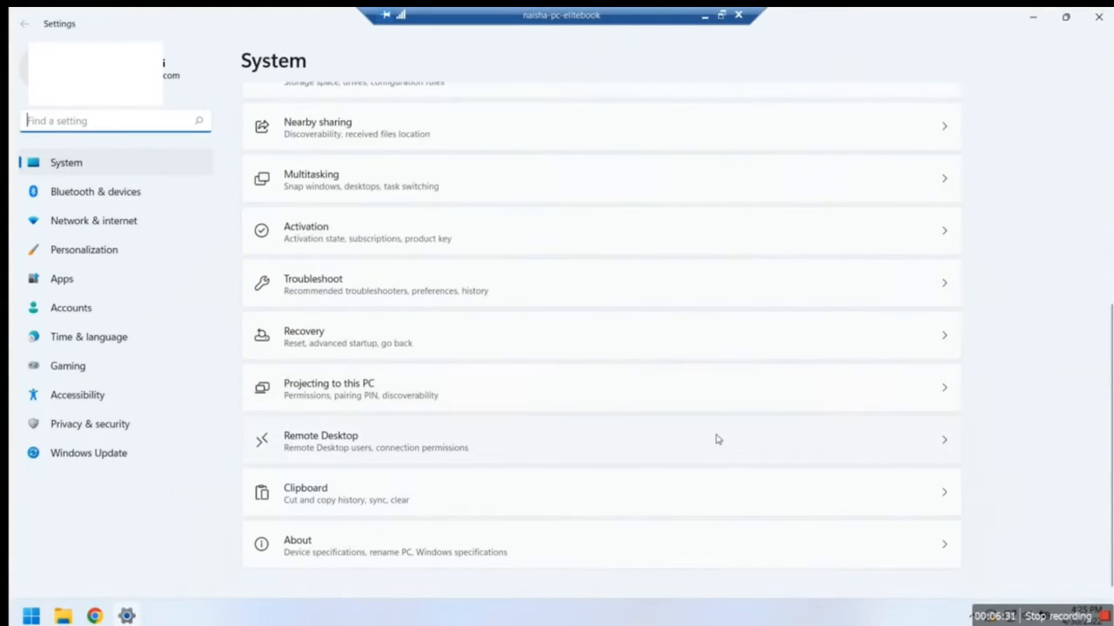
click(574, 543)
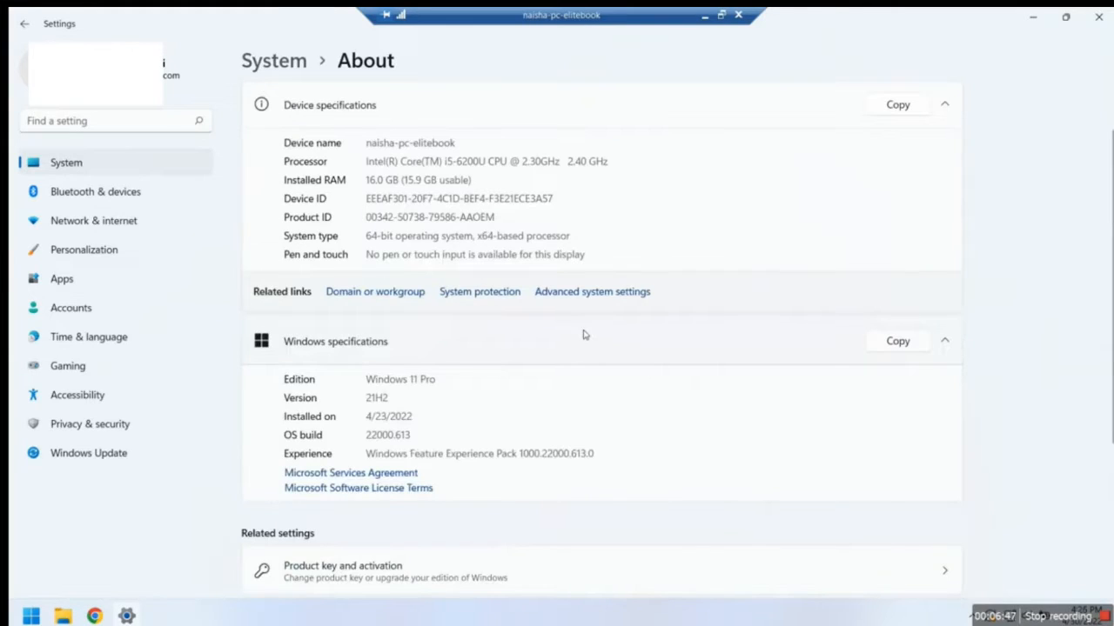
click(602, 293)
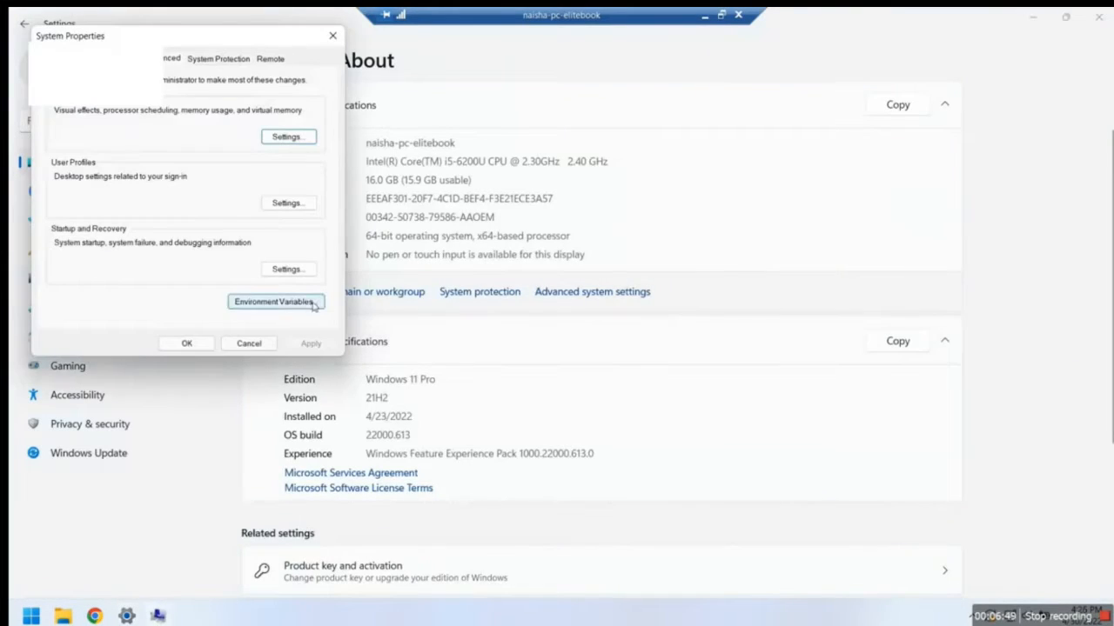
click(290, 302)
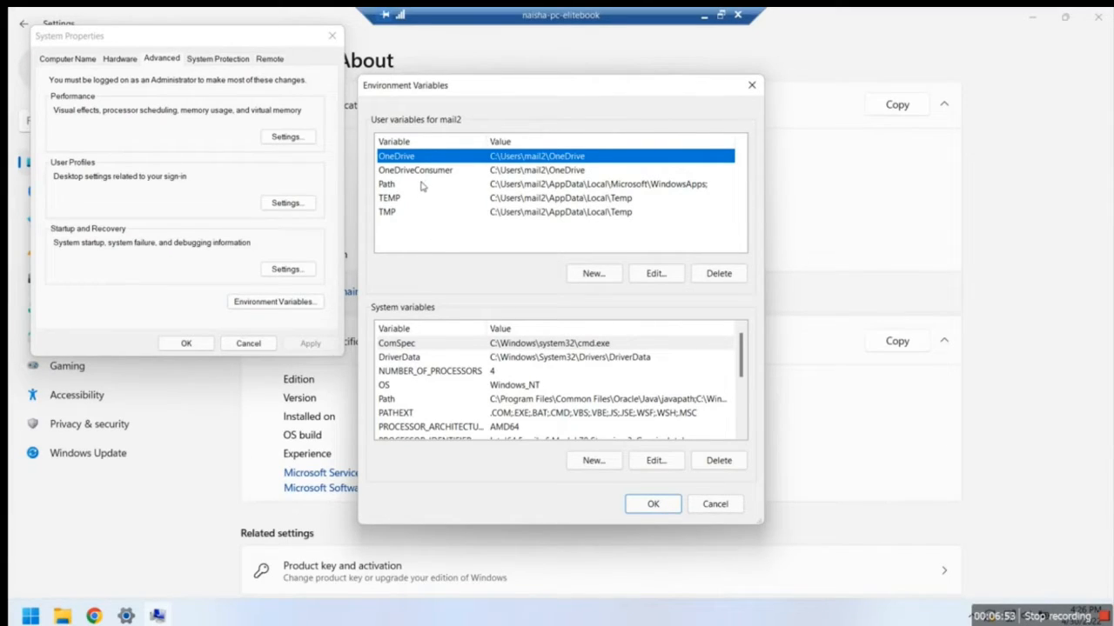
- Create a system variable JAVA_HOME with the value C:\Program Files\Java\jdk-11.0.13, copying the path from the open JDK folder
click(593, 462)
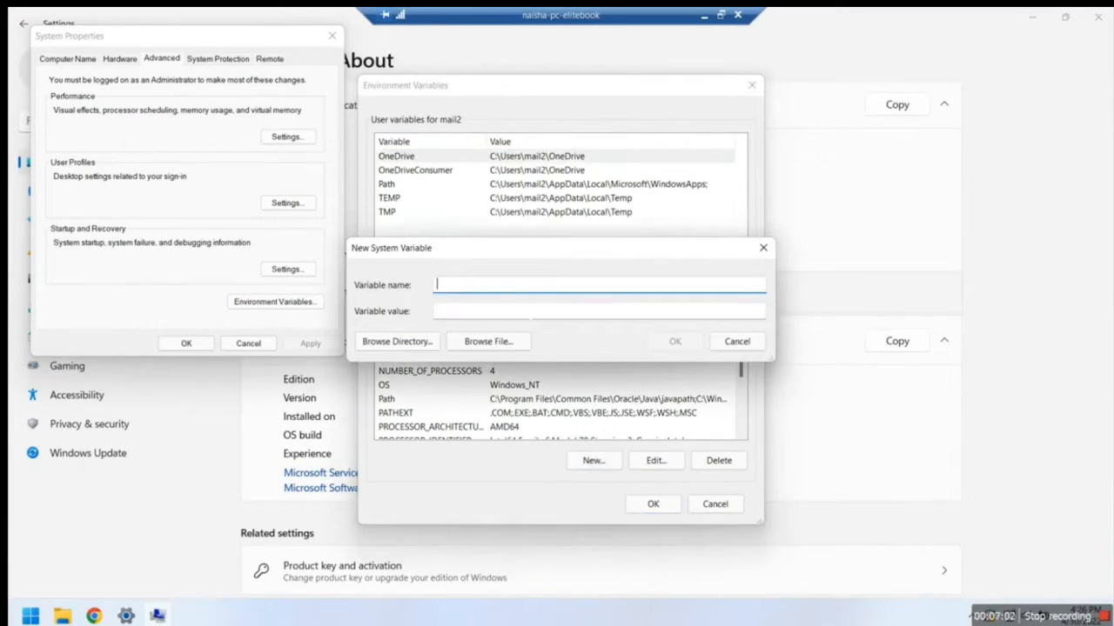
text(JAVA_HOME)
click(502, 313)
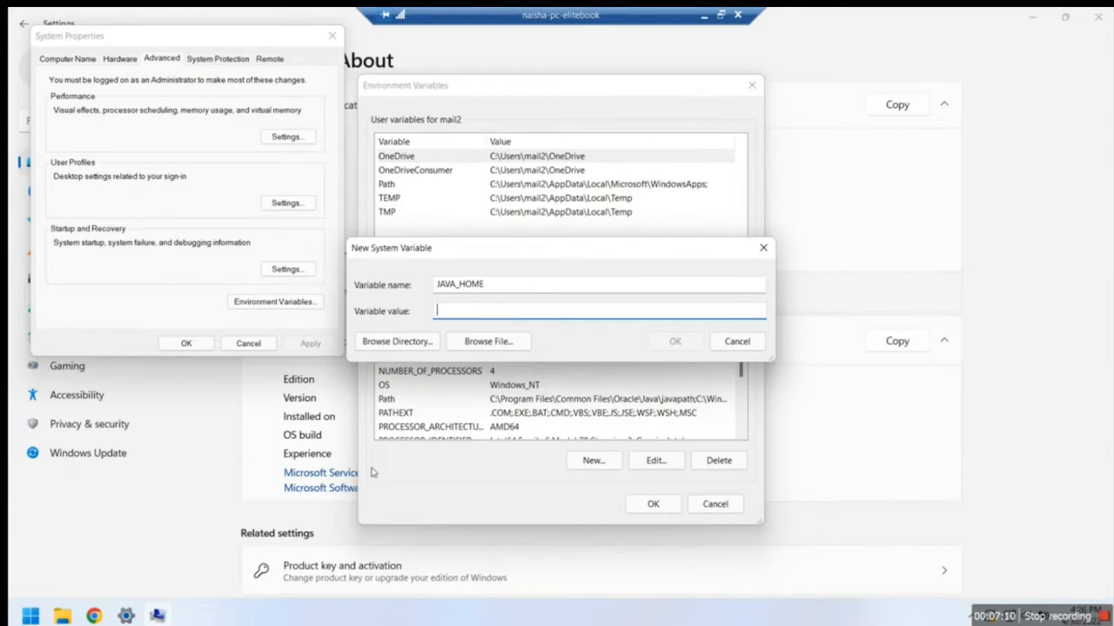
mouse_move(73, 620)
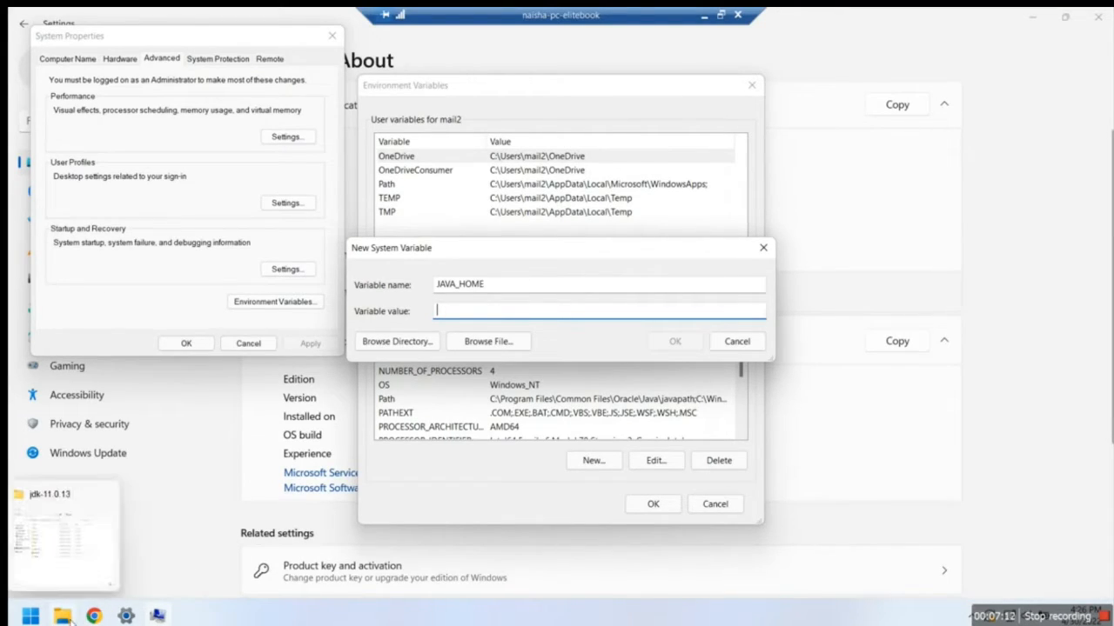
click(94, 572)
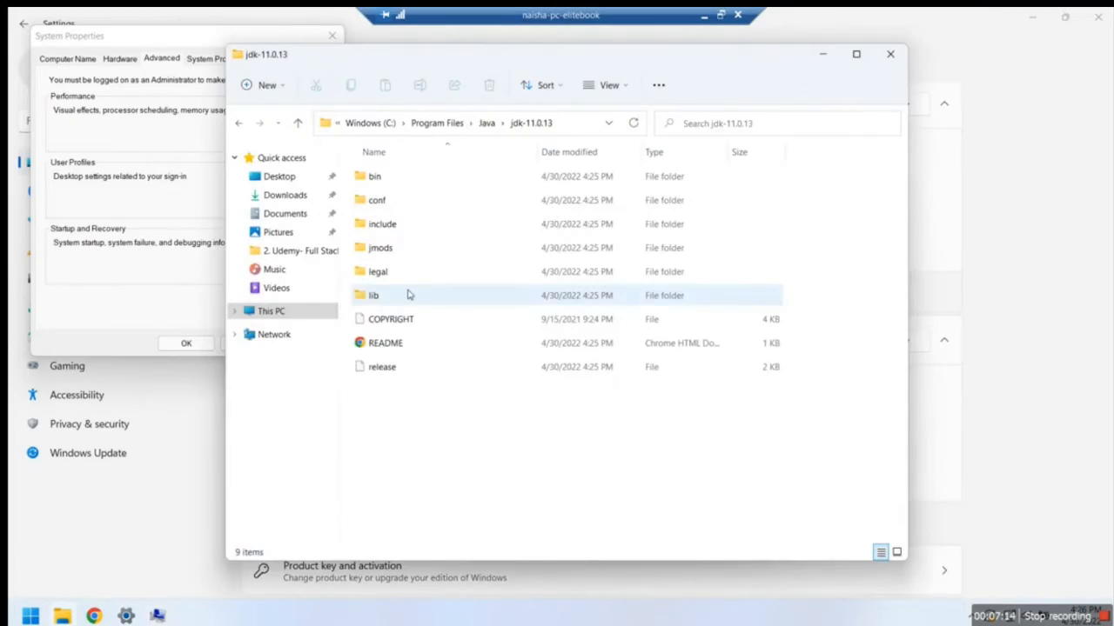
click(567, 130)
key(ctrl+c)
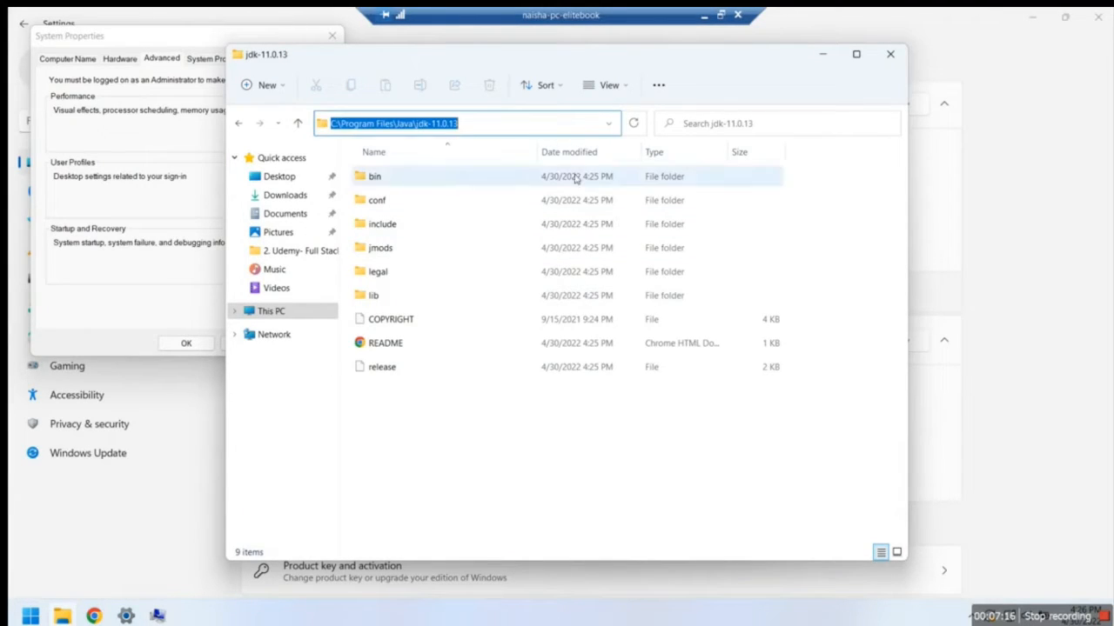
click(822, 54)
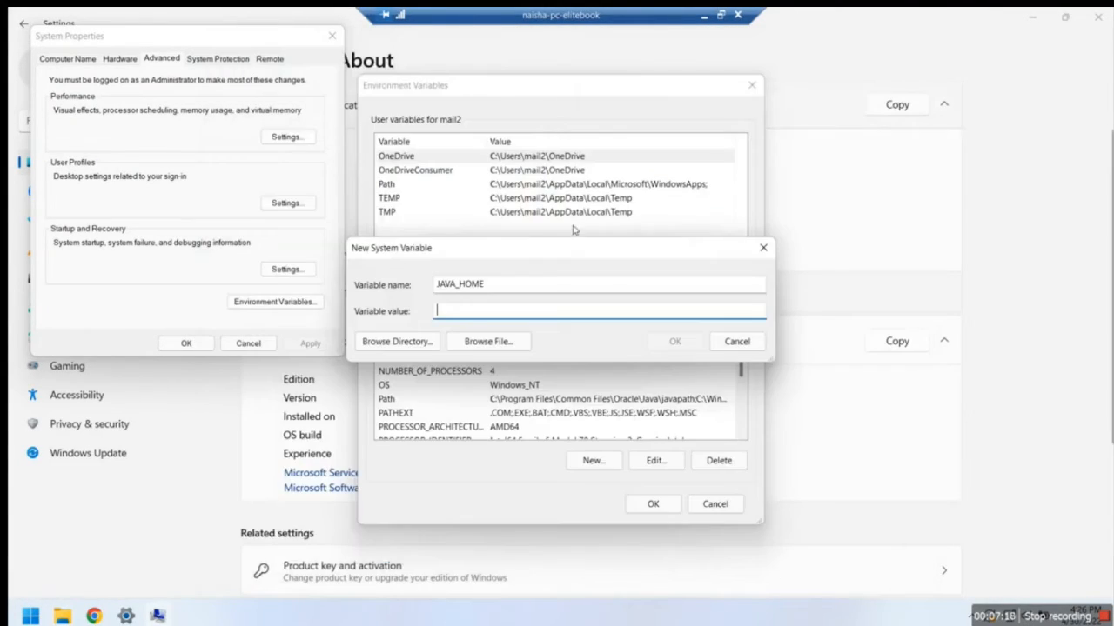
key(ctrl+v)
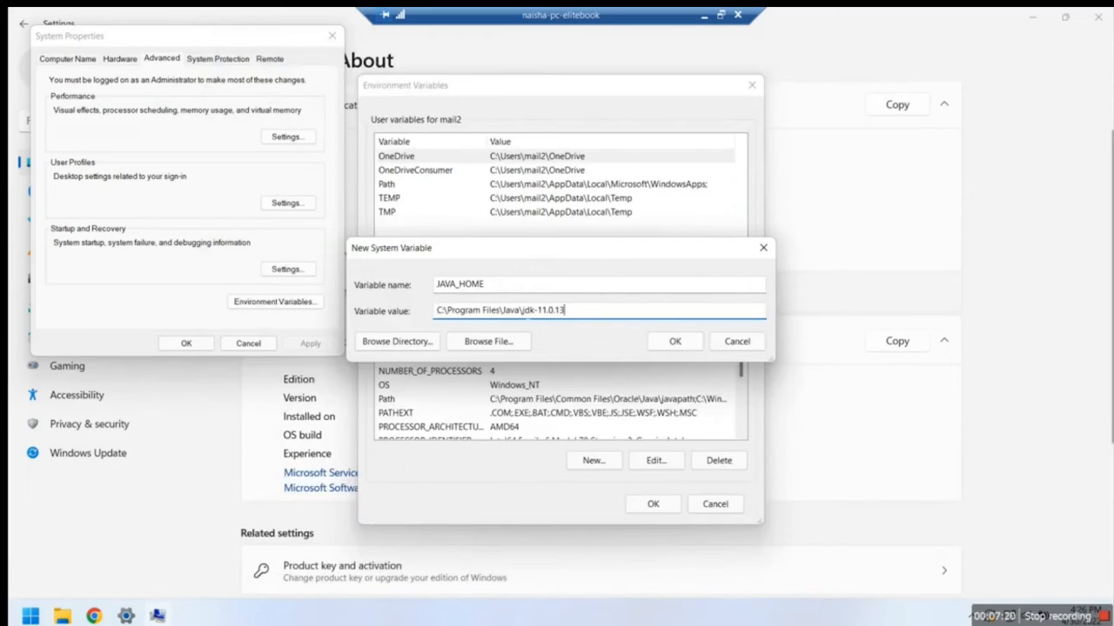
click(676, 343)
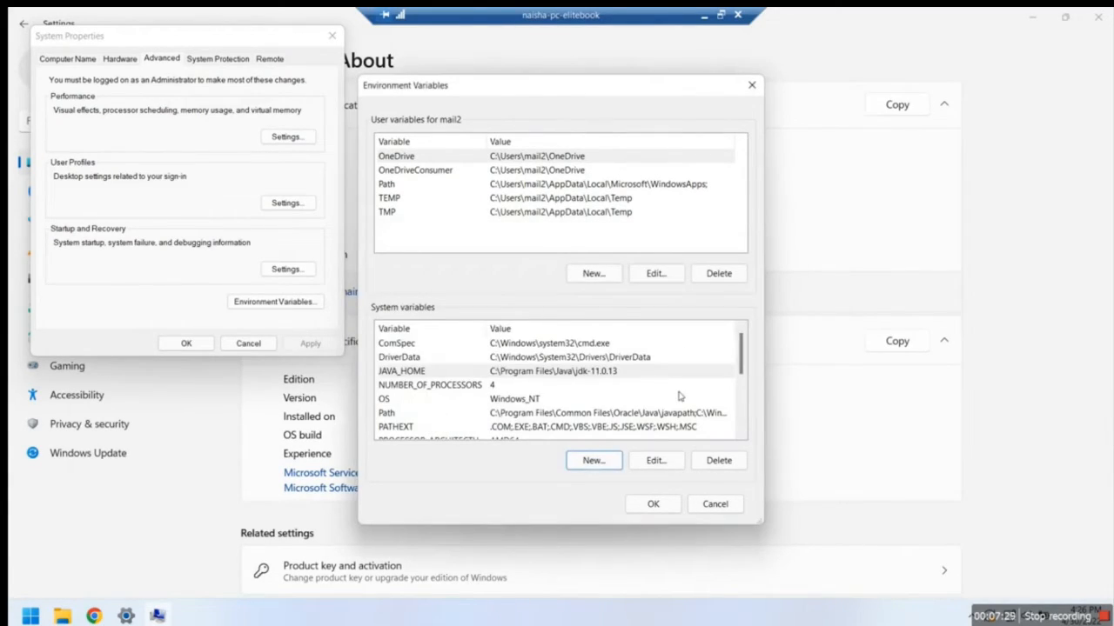
- Add a new entry %JAVA_HOME%\bin to the user Path variable
click(388, 184)
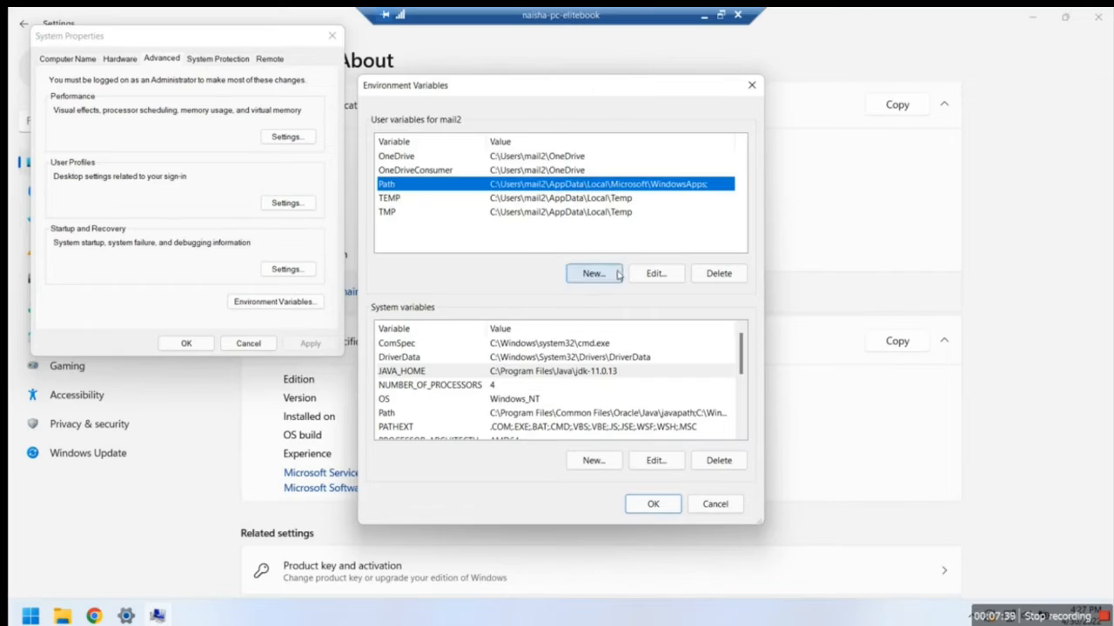
click(655, 273)
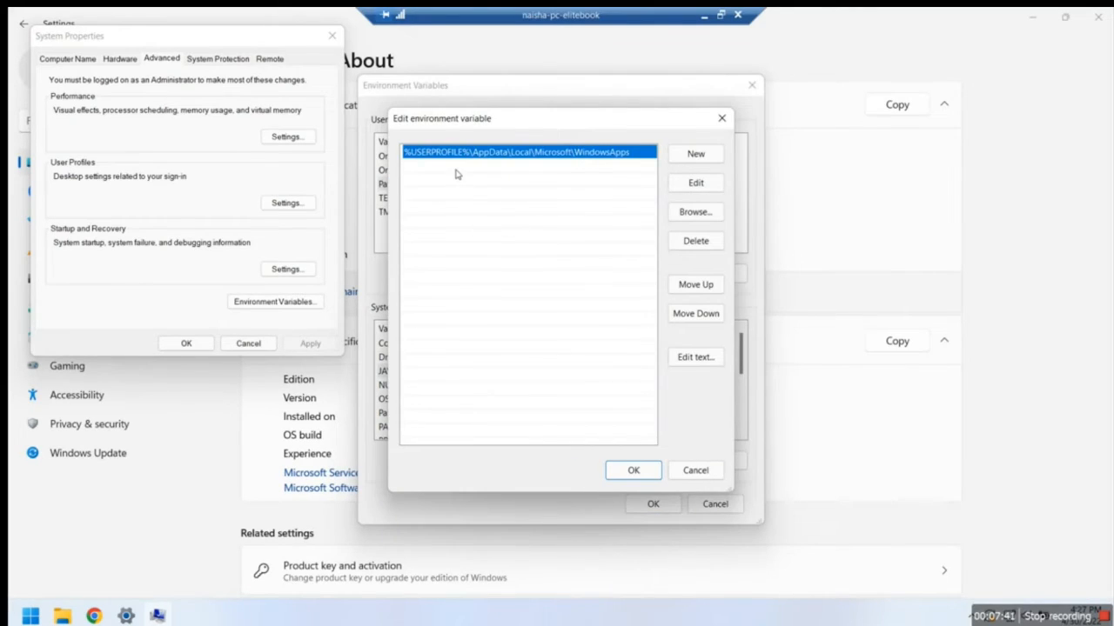
click(696, 154)
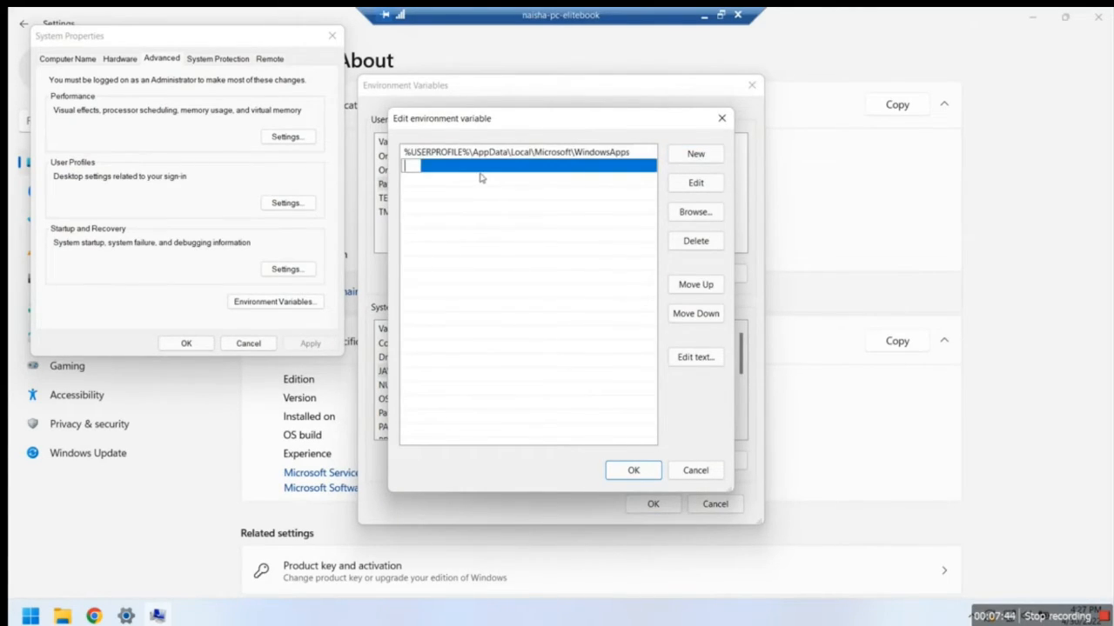
text(%JAVA_HOME)
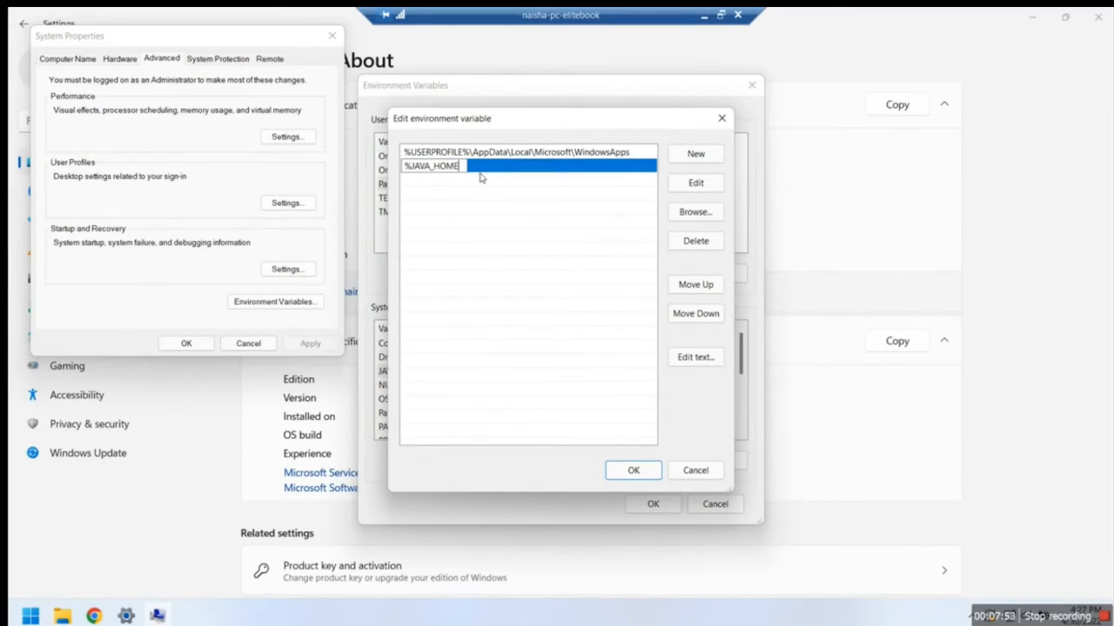
text(%in)
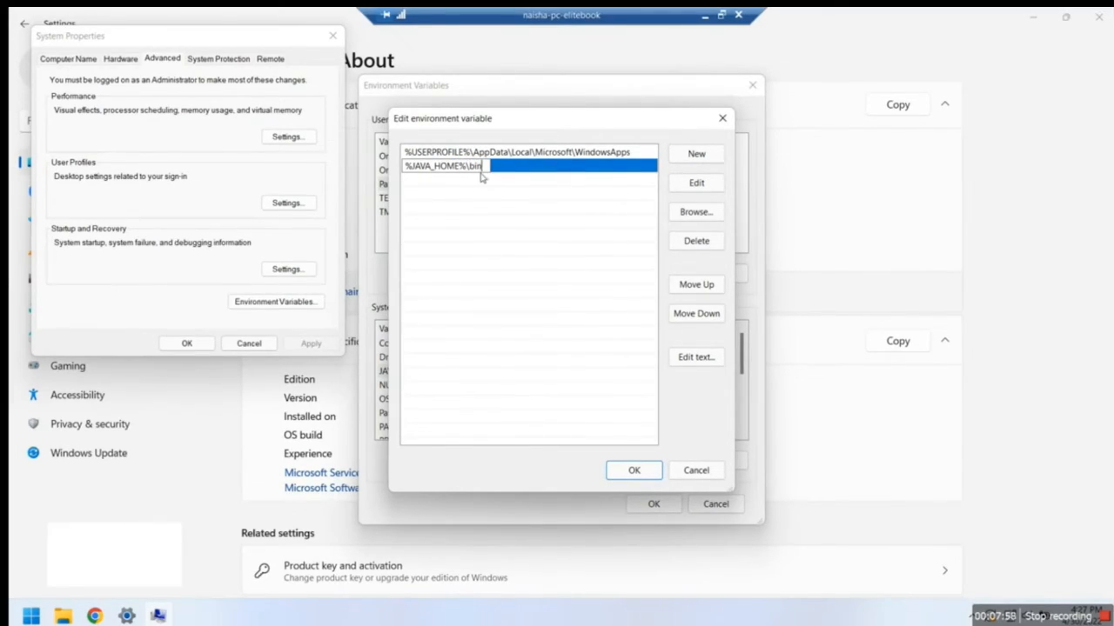